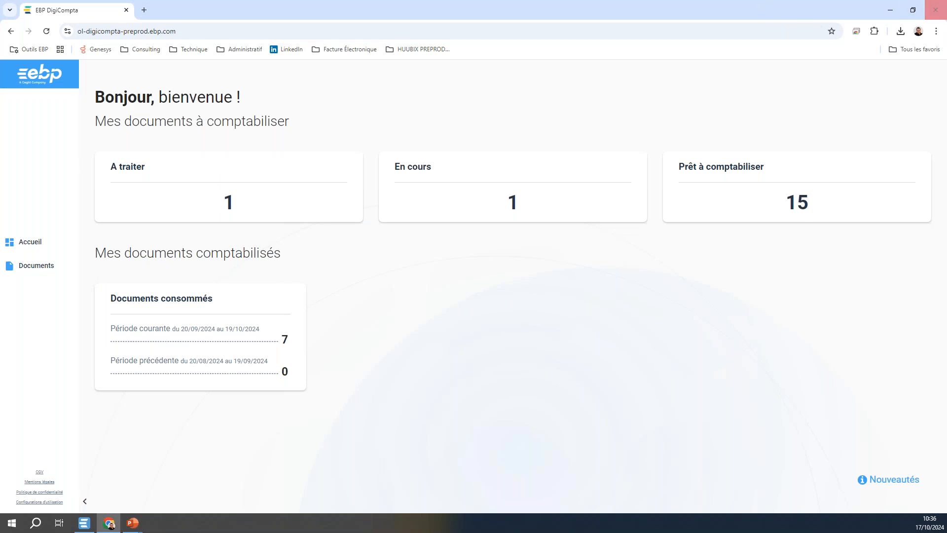
Reopen EBP DigiCompta and start a document import from the list of documents to process
left_click(935, 10)
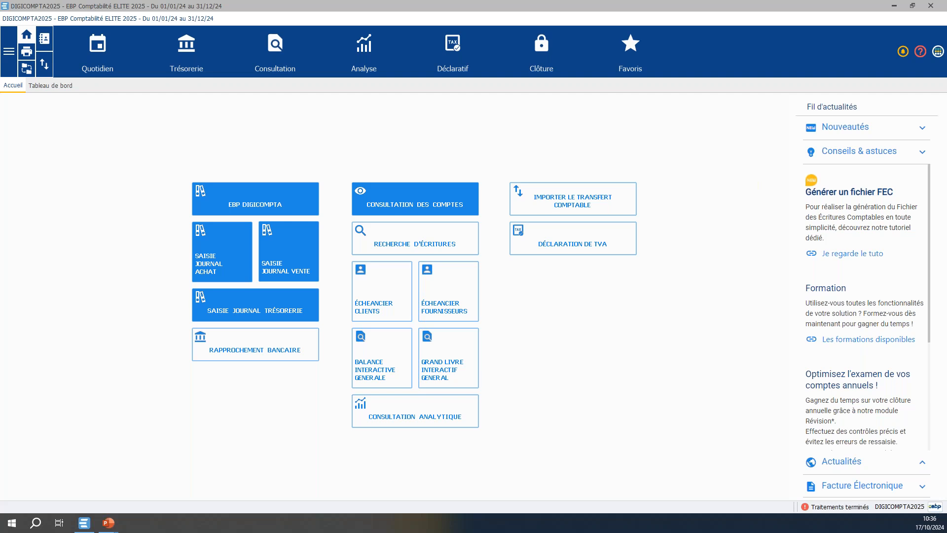
left_click_drag(859, 528, 548, 1)
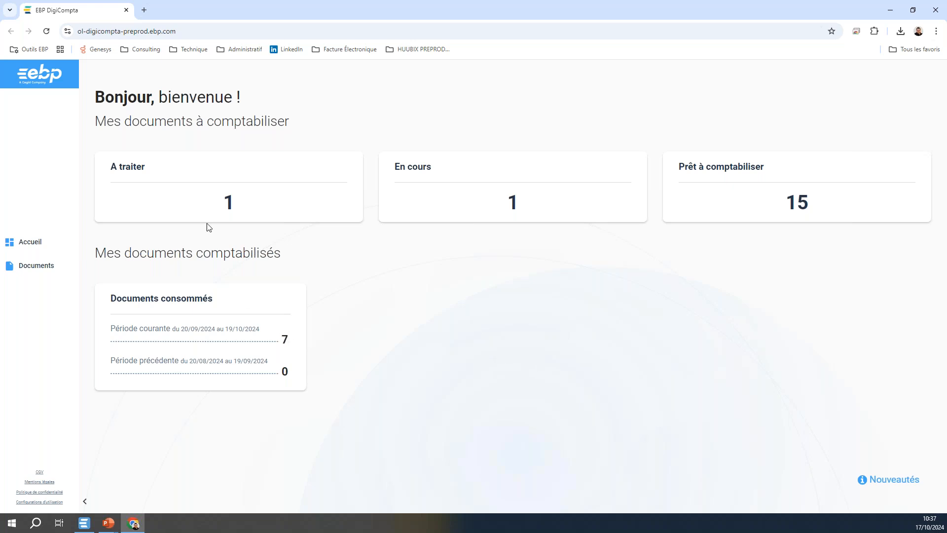
left_click(232, 208)
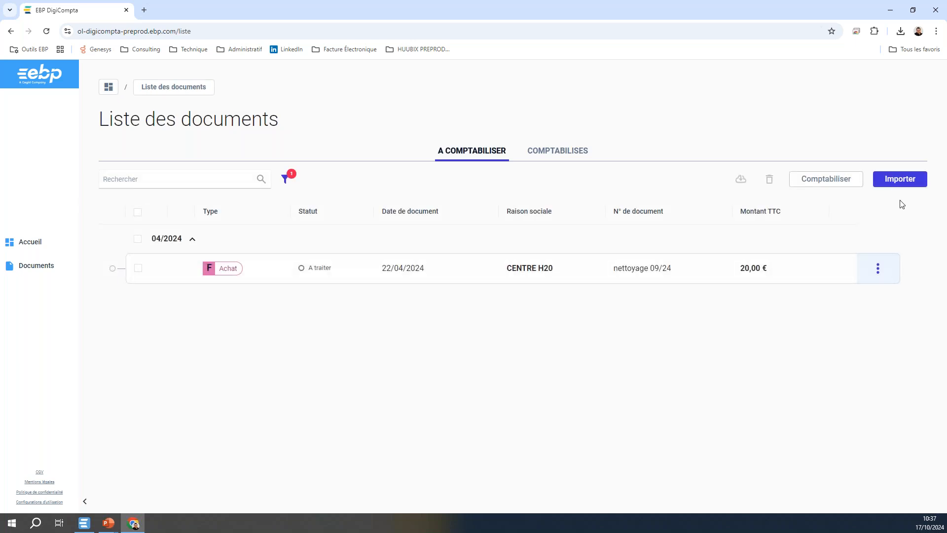
left_click(900, 183)
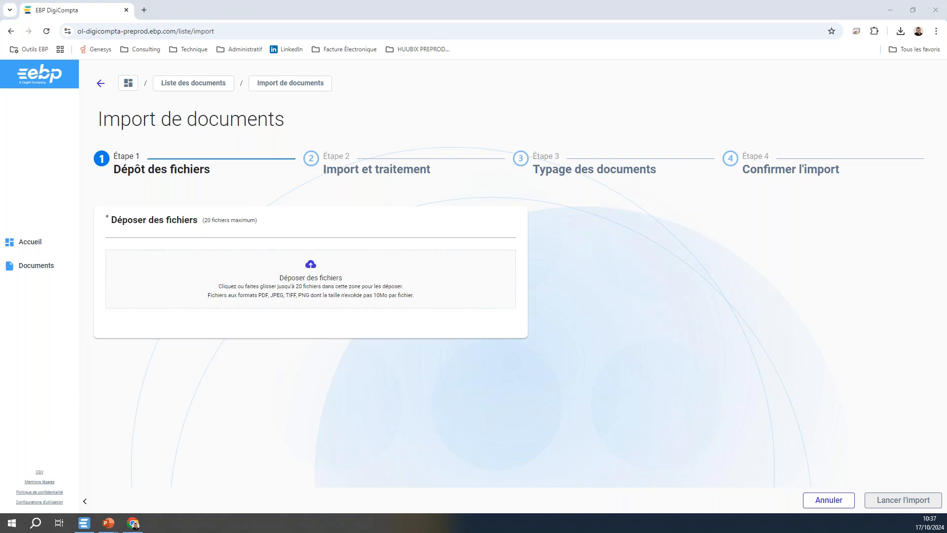
Add Factures FA186.pdf and the FA00000083, FA00000084 and FA00000085 PDFs from the Digicompta folder to the import
left_click_drag(0, 47, 868, 124)
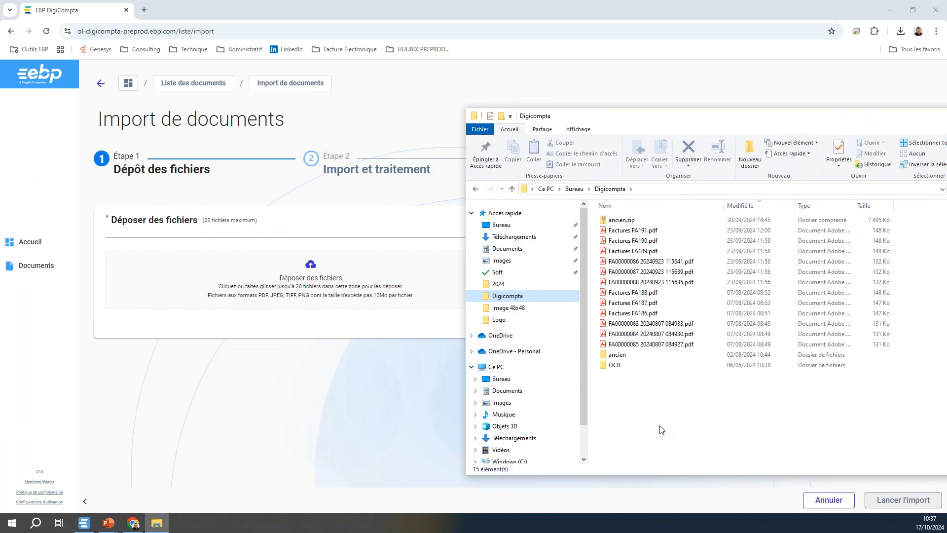
left_click(636, 312)
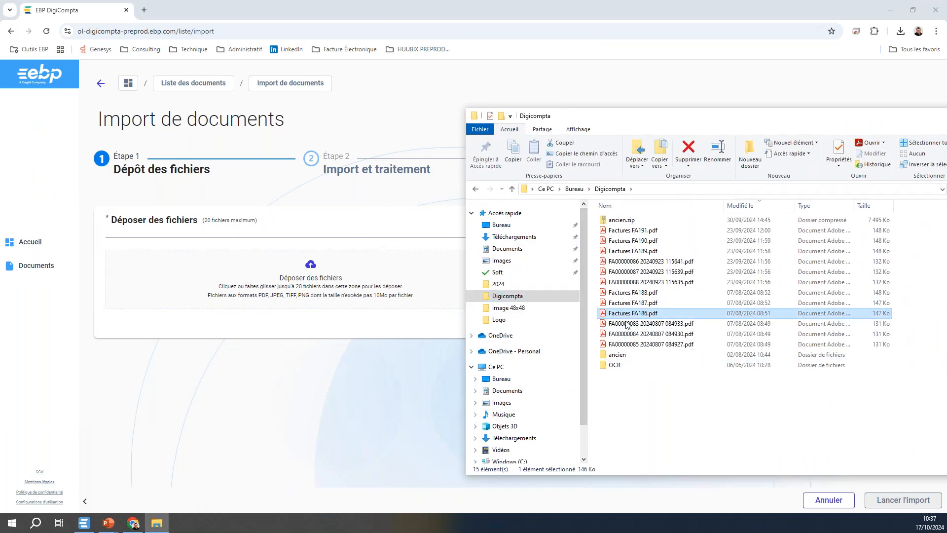
left_click(631, 345, "shift")
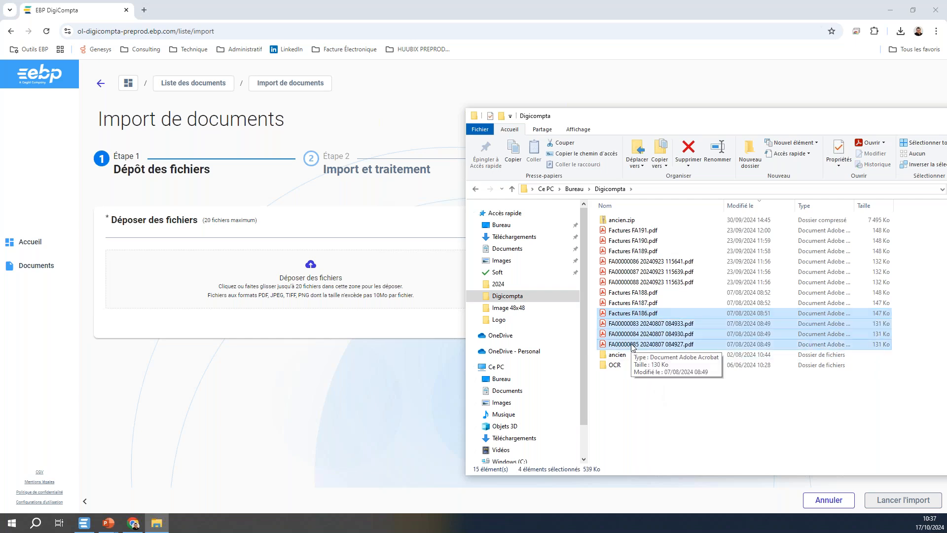
left_click_drag(633, 346, 358, 301)
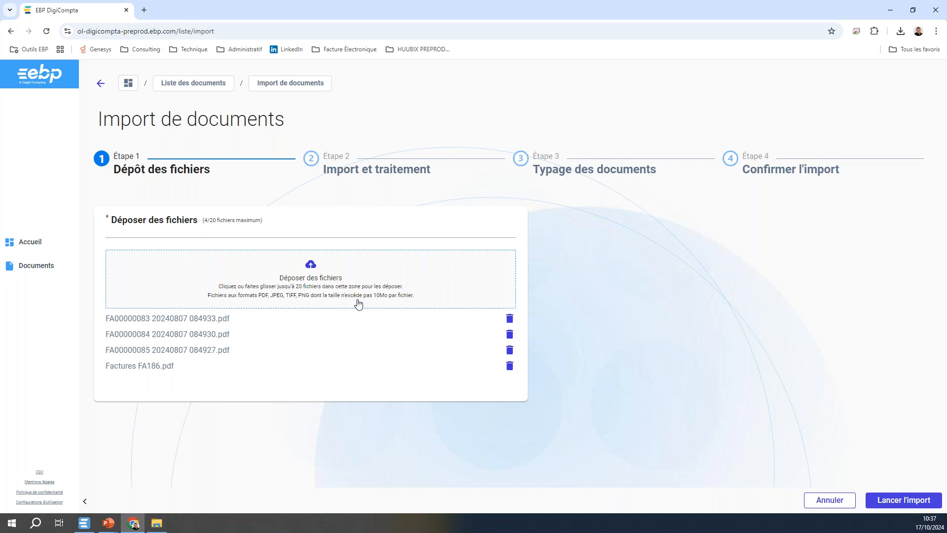
Add 66388468d110e064215c666c_expense_justif_.pdf from the OCR folder to the files and launch the import
key("alt+Tab")
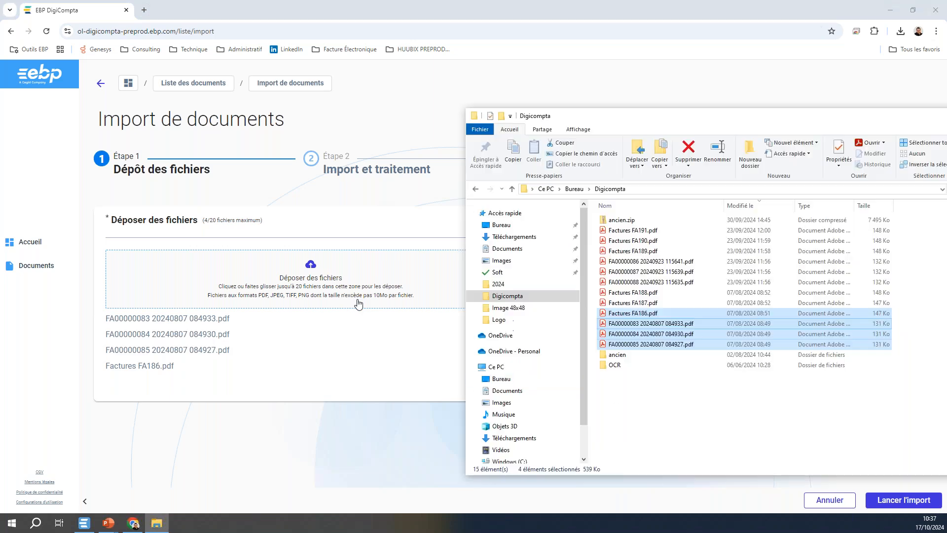
double_click(628, 365)
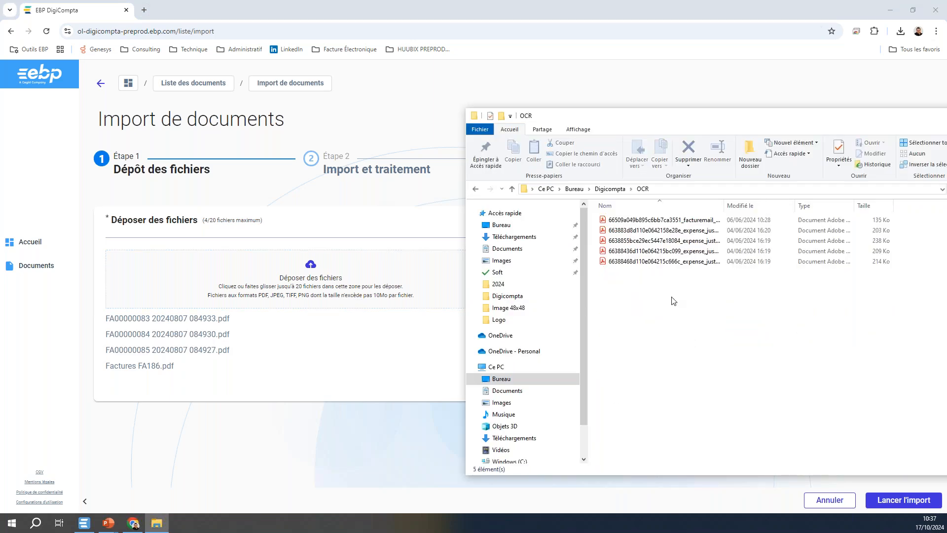
left_click(600, 230)
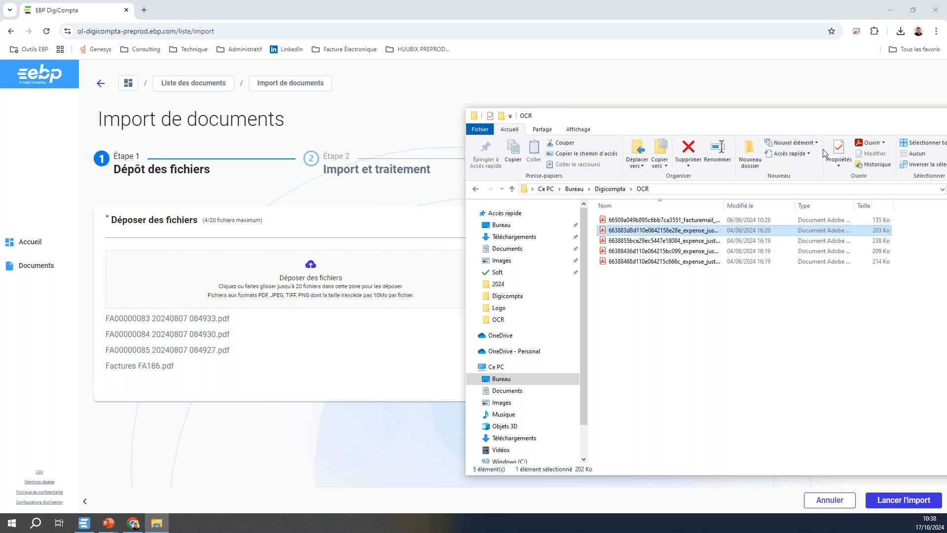
left_click(690, 262)
left_click_drag(689, 263, 234, 293)
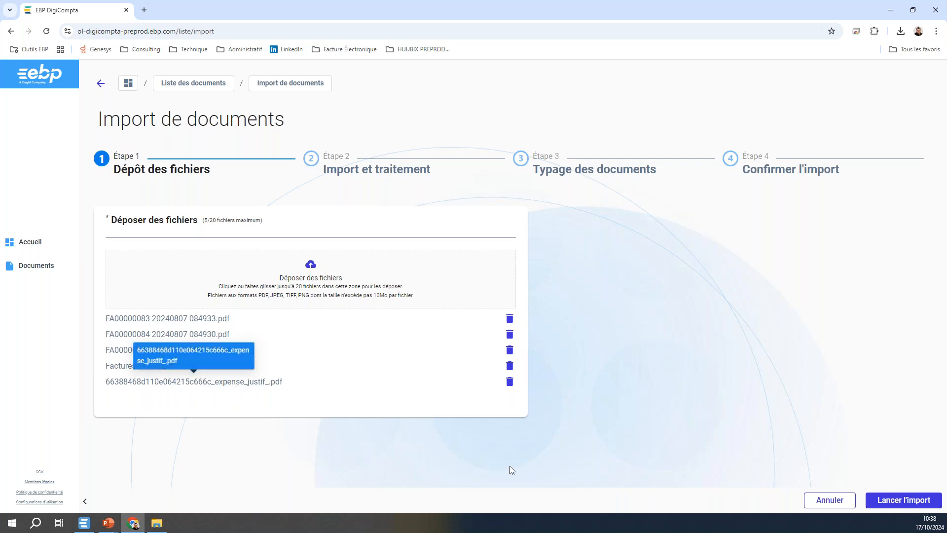
left_click(903, 500)
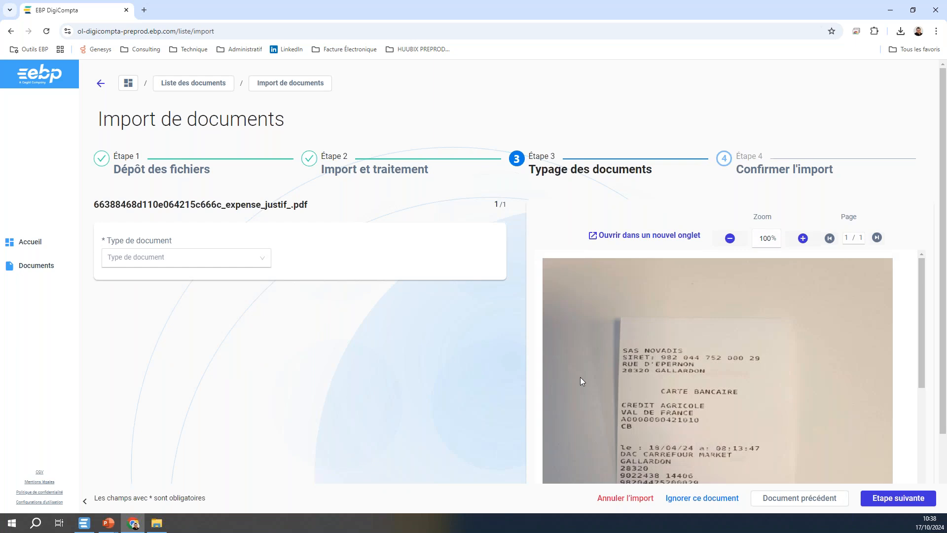
Classify the SAS NOVADIS receipt as Facture d'achat and set its document number to factess180424-01
scroll(731, 388, "down", 3)
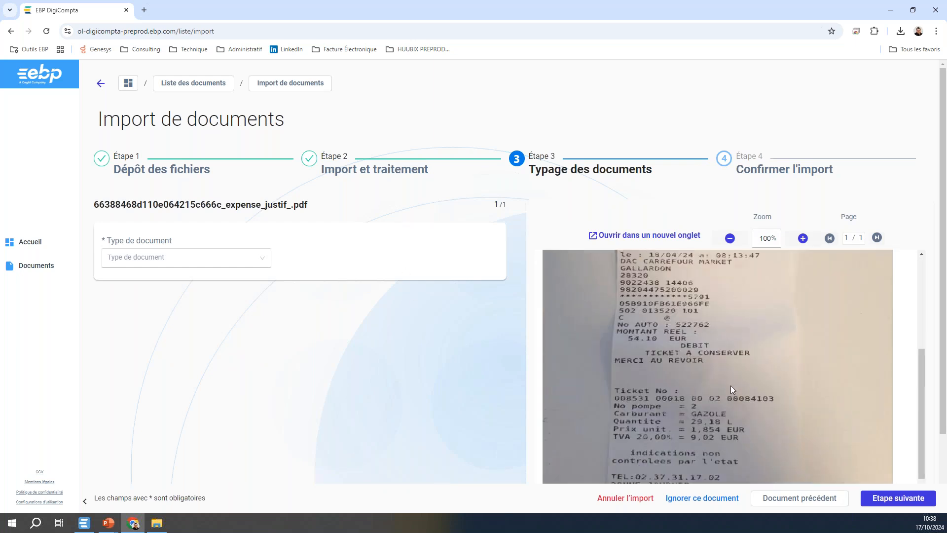
scroll(731, 386, "up", 3)
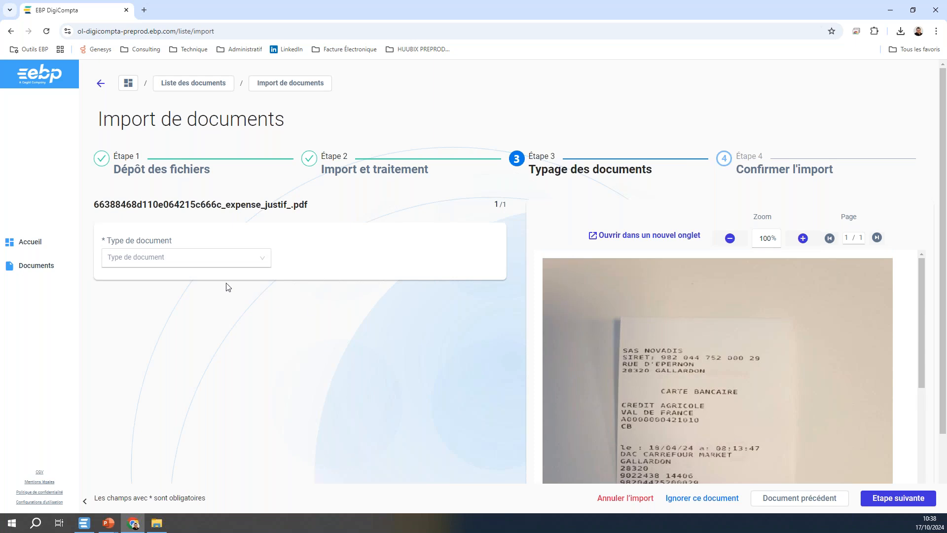
left_click(196, 263)
left_click(186, 280)
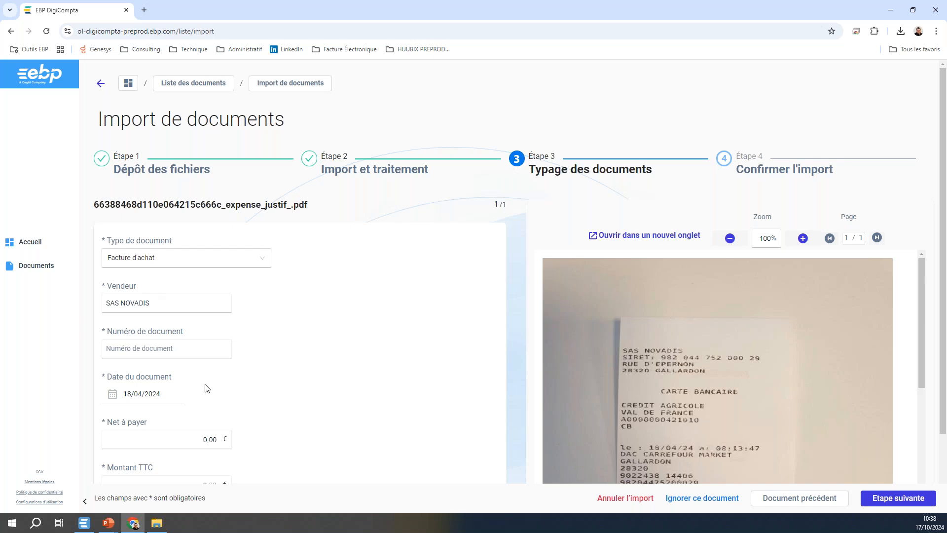
left_click(207, 346)
scroll(740, 392, "down", 2)
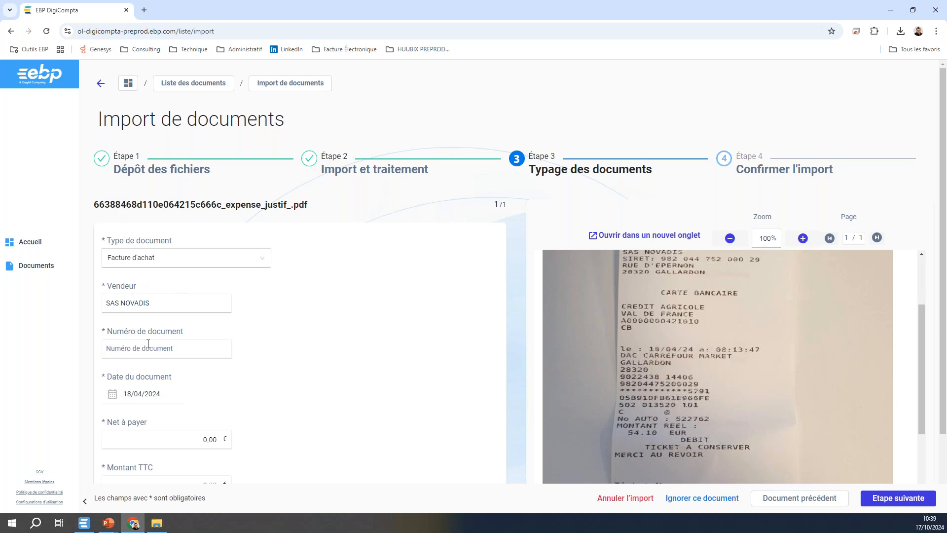
type("factess180424-01")
Set the receipt's Net à payer and Montant TTC to 54,10 € and validate the import
left_click(203, 442)
type("54,10")
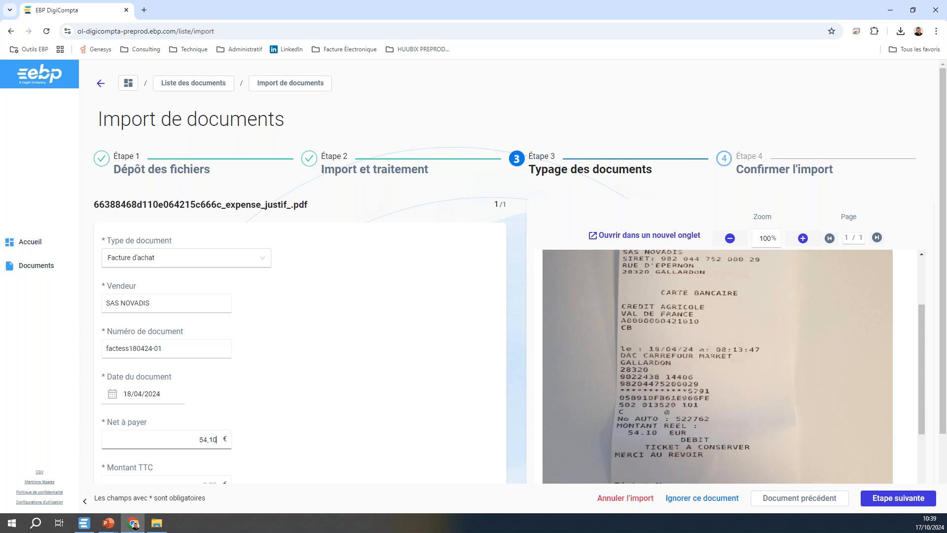
scroll(254, 434, "down", 2)
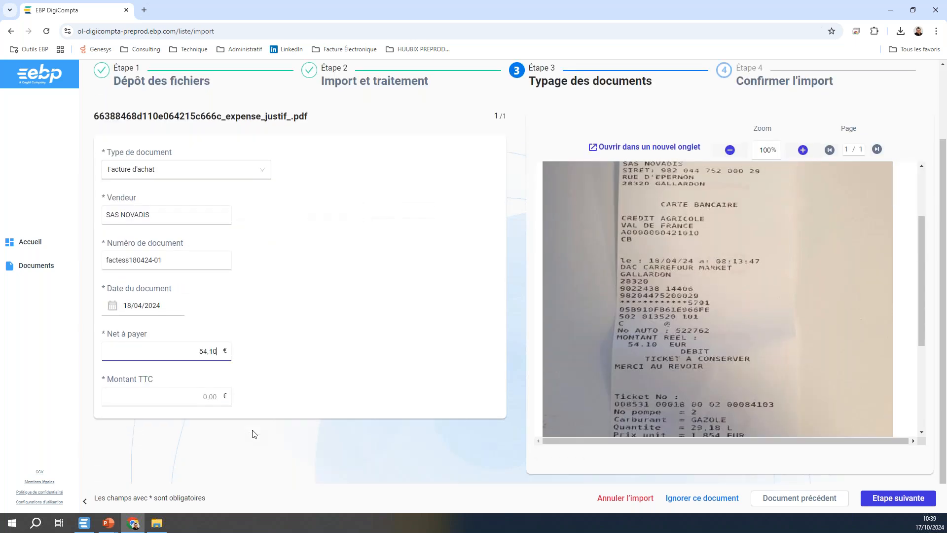
left_click(254, 401)
left_click(200, 398)
type("54,10")
left_click(876, 497)
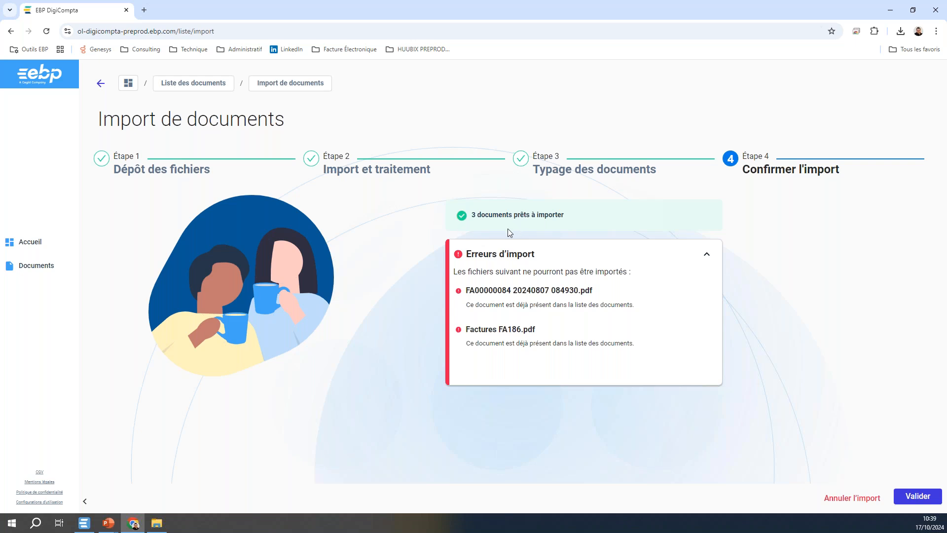
left_click(917, 497)
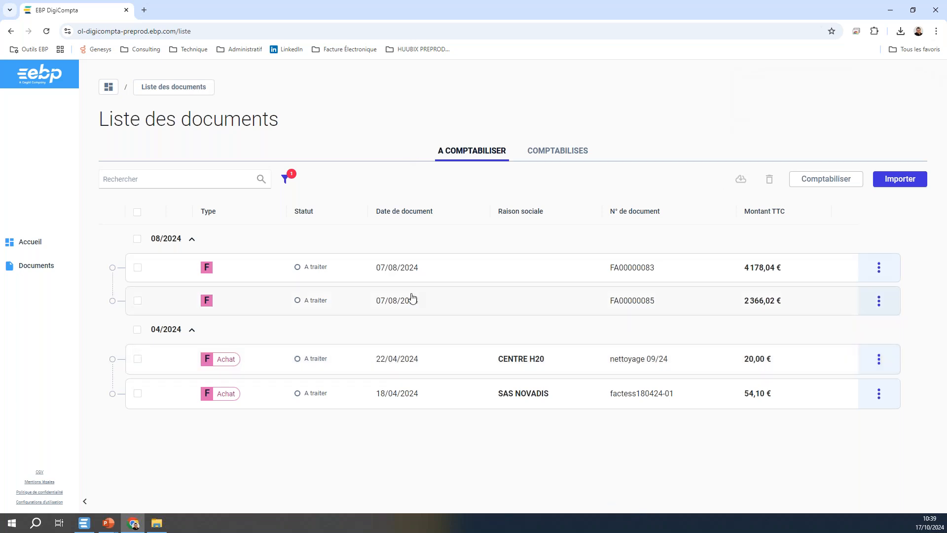
Open the SAS NOVADIS receipt among the documents to process and try to find its journal with "ac"
left_click(39, 243)
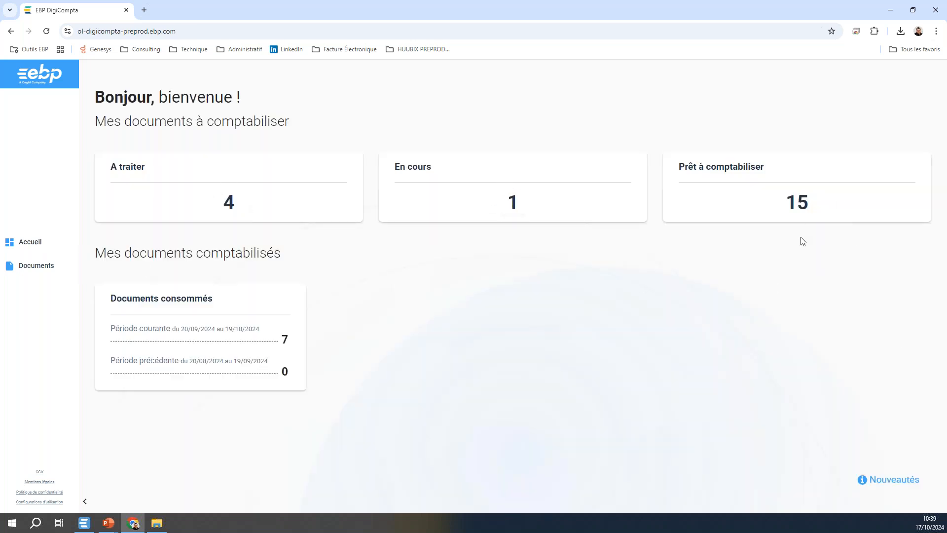
left_click(228, 203)
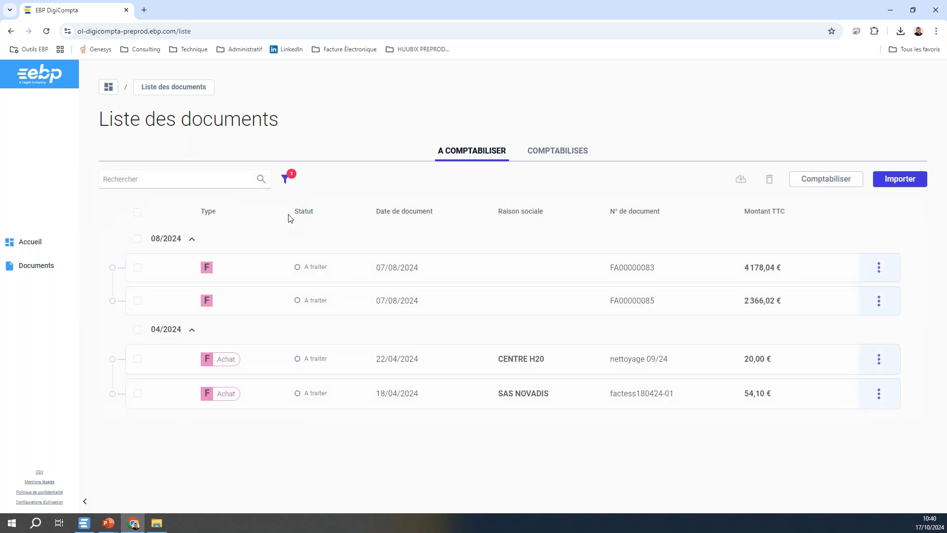
left_click(537, 393)
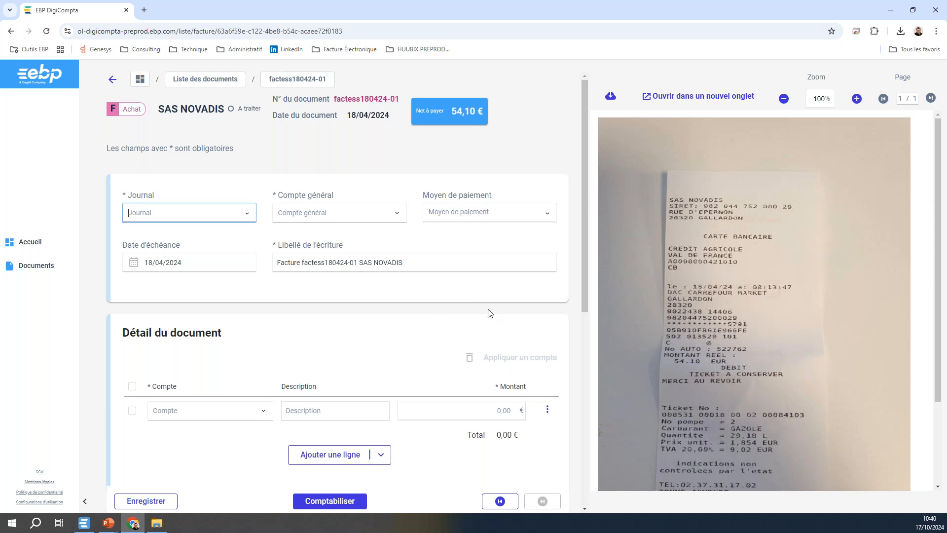
left_click(173, 213)
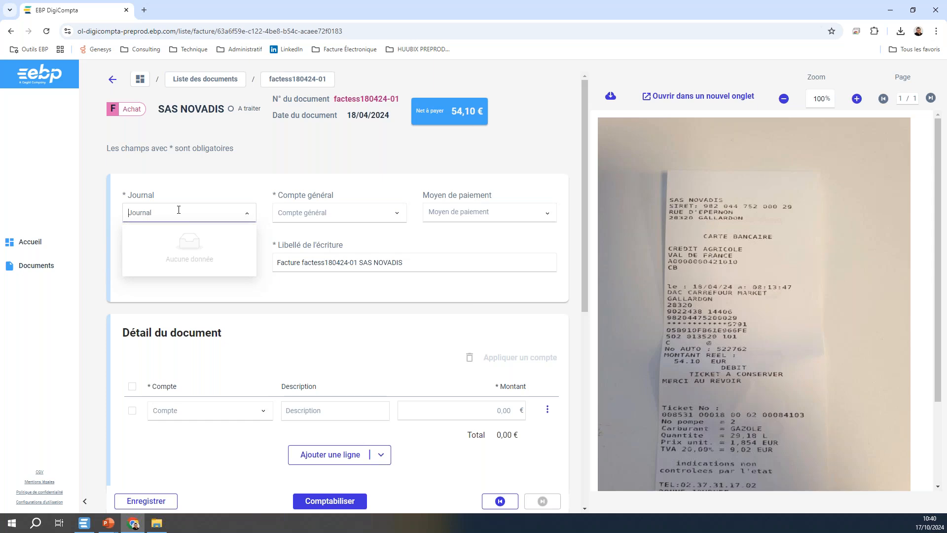
type("ac")
Enter 401NOVADIS as the general account and 606 as the detail line's account, and leave the receipt without saving
left_click(326, 214)
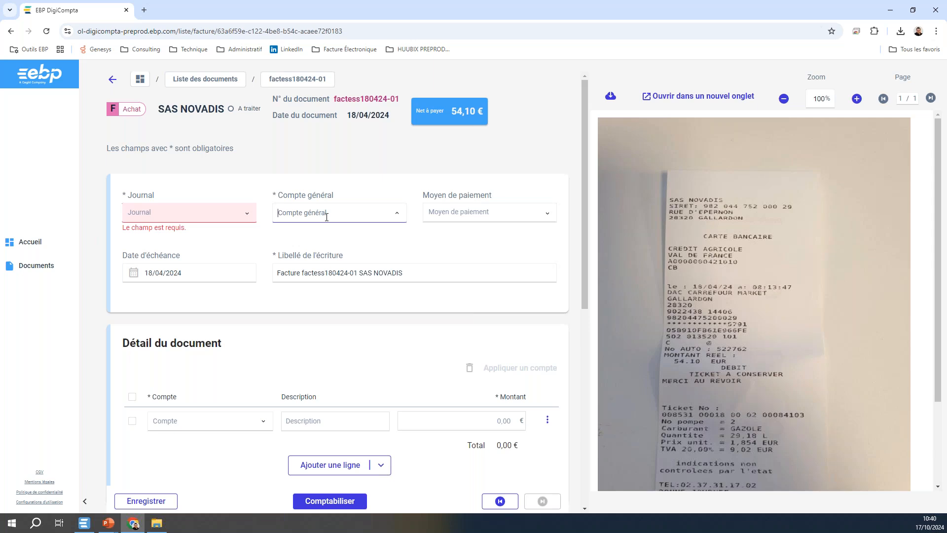
type("401")
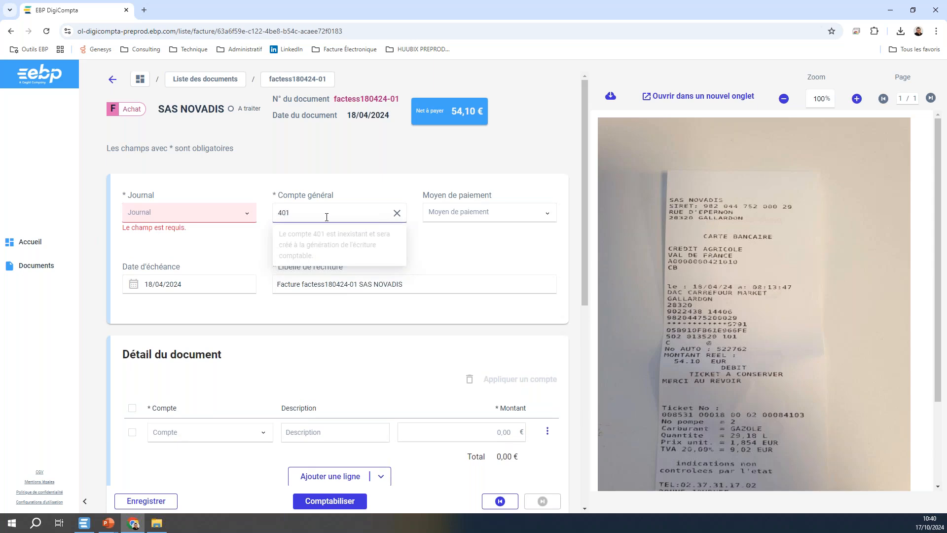
type("NOVADIS")
key("Tab")
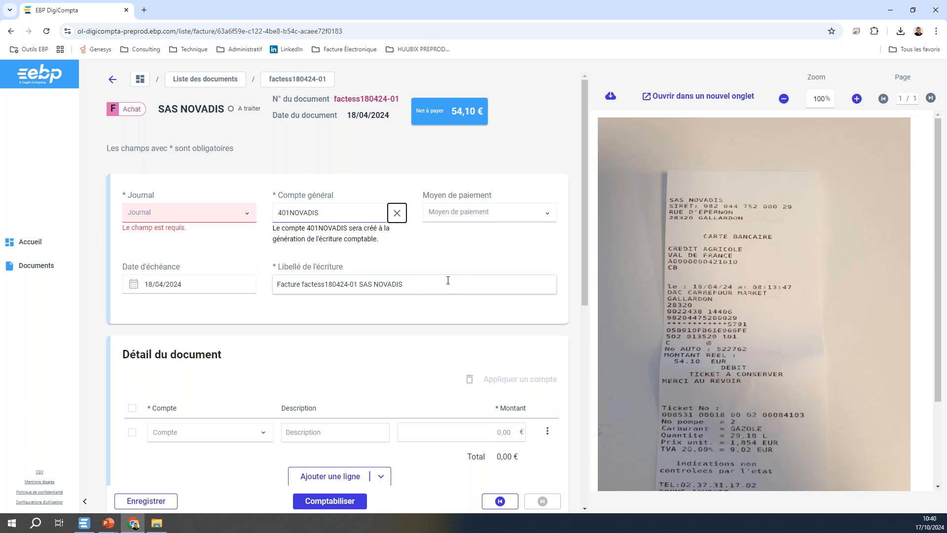
left_click(211, 432)
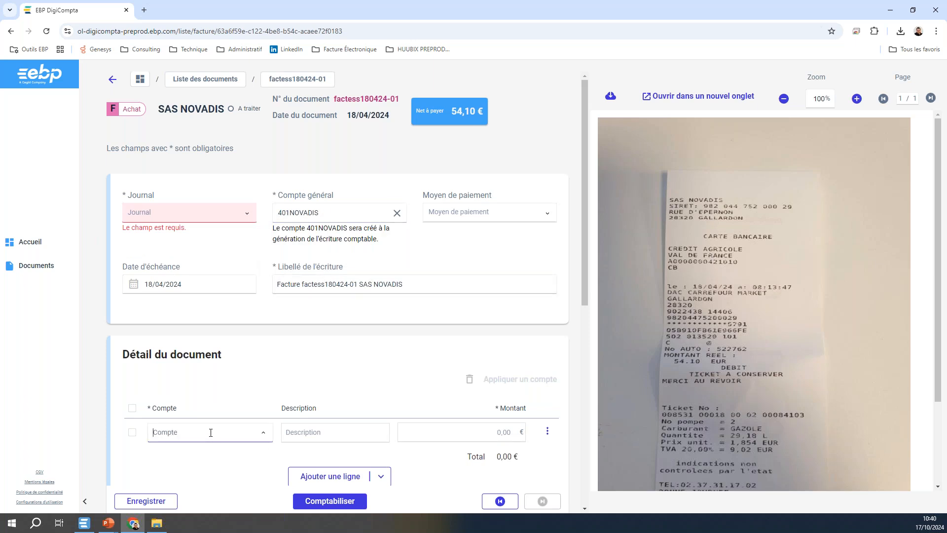
type("606")
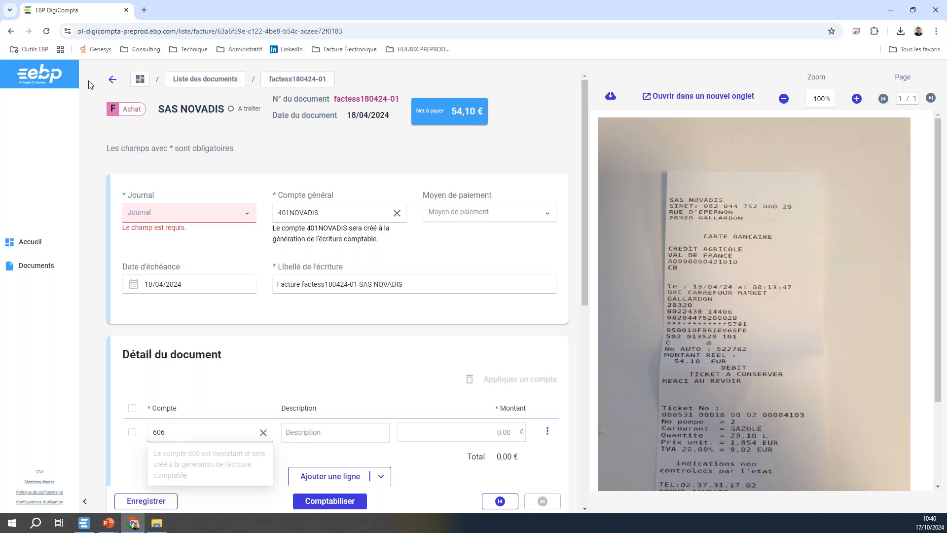
left_click(112, 80)
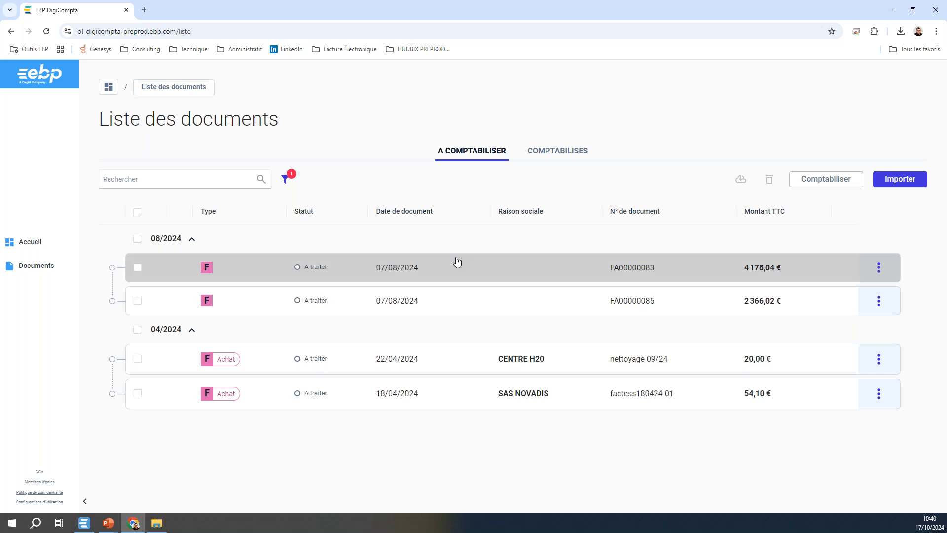
Open the in-progress zebp SOLUTIONS DE GESTION invoice FA00000173 and examine its detail lines
left_click(35, 245)
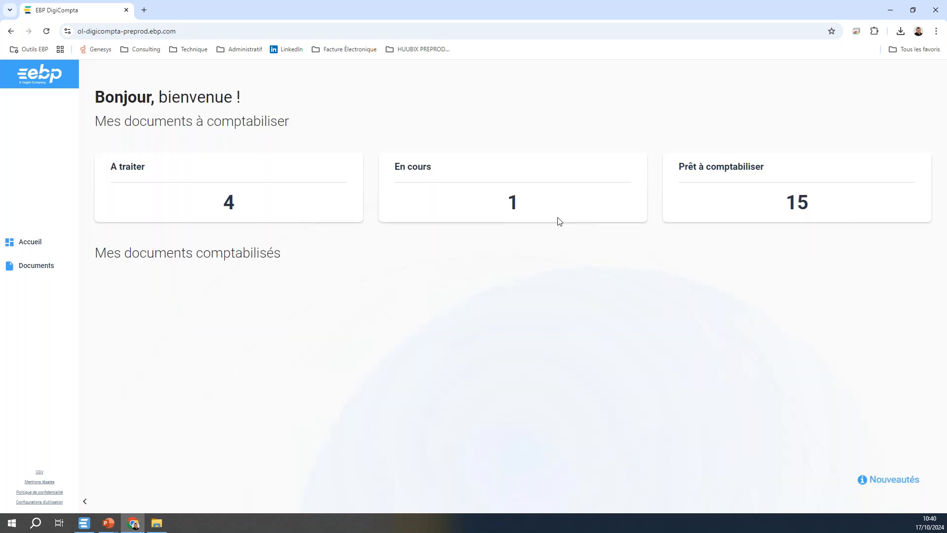
left_click(511, 207)
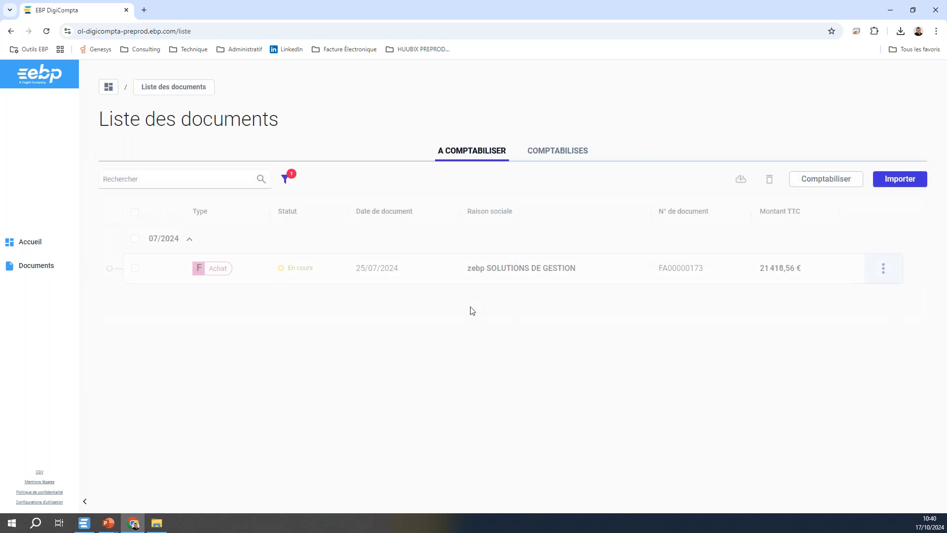
left_click(515, 273)
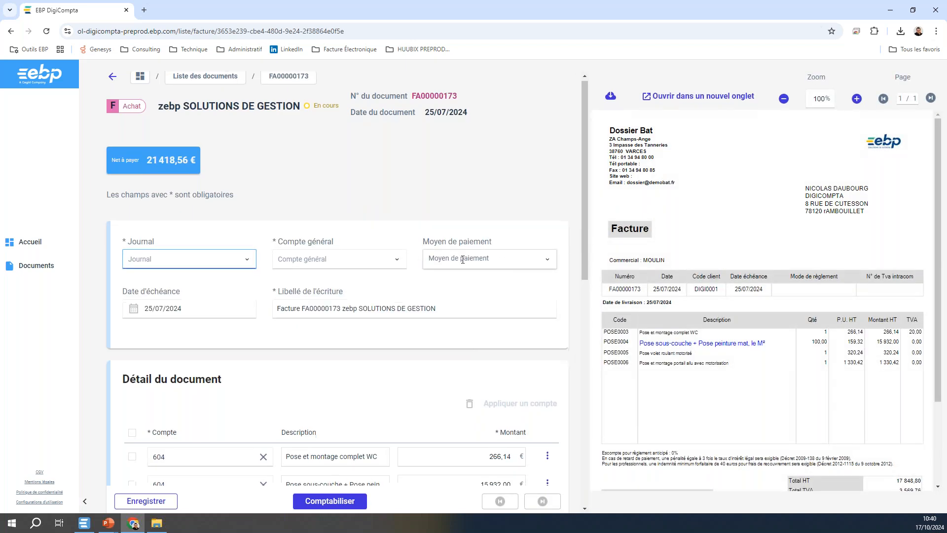
scroll(474, 296, "down", 4)
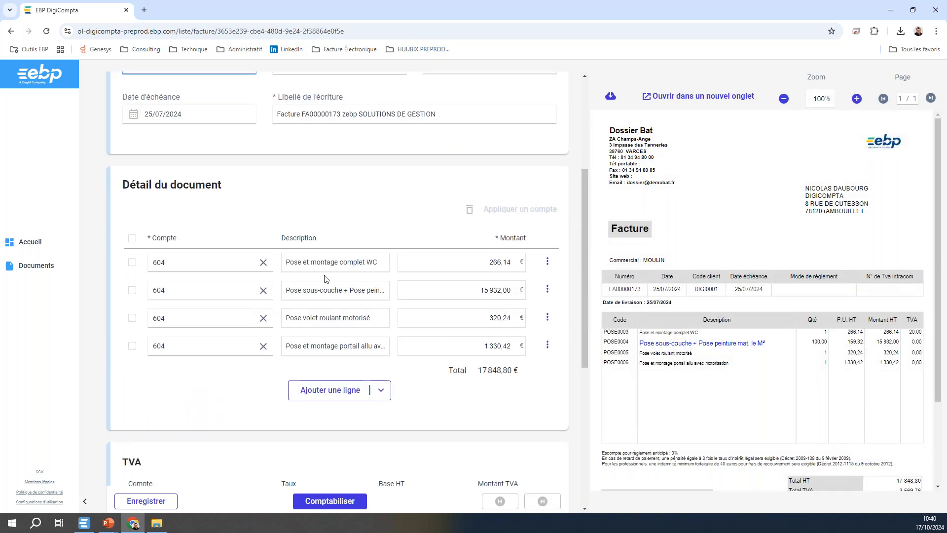
Examine the invoice's TVA section and open the SA JBF Informatique invoice FA00000088 from the posted documents
scroll(413, 252, "down", 3)
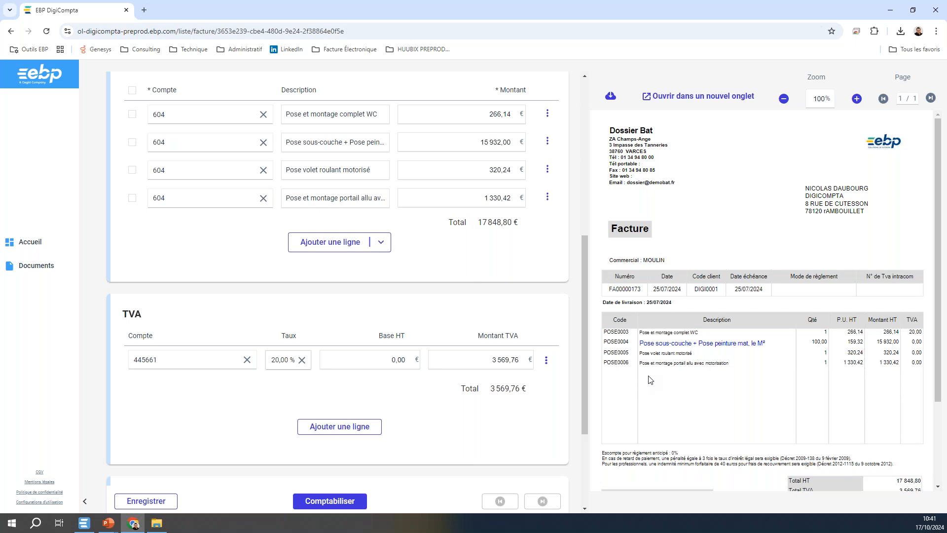
left_click(30, 270)
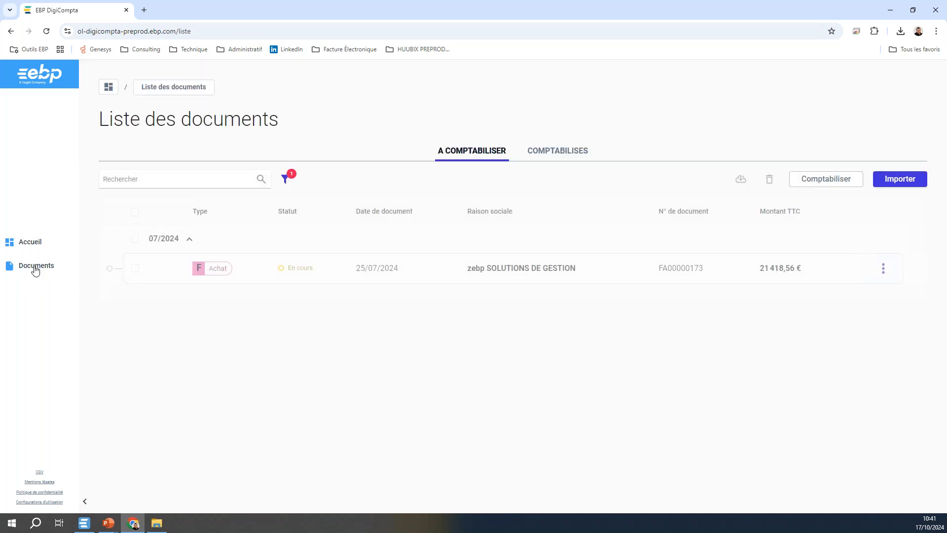
left_click(561, 153)
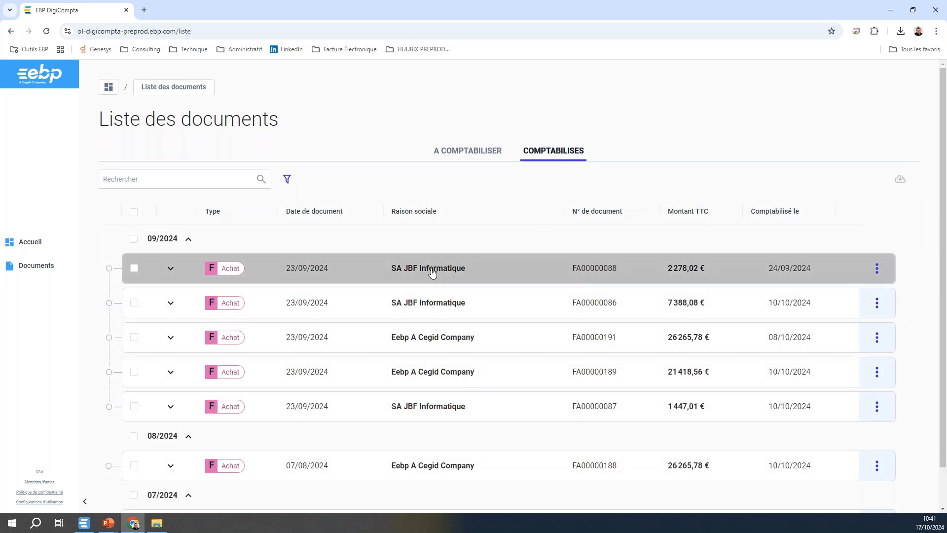
left_click(432, 273)
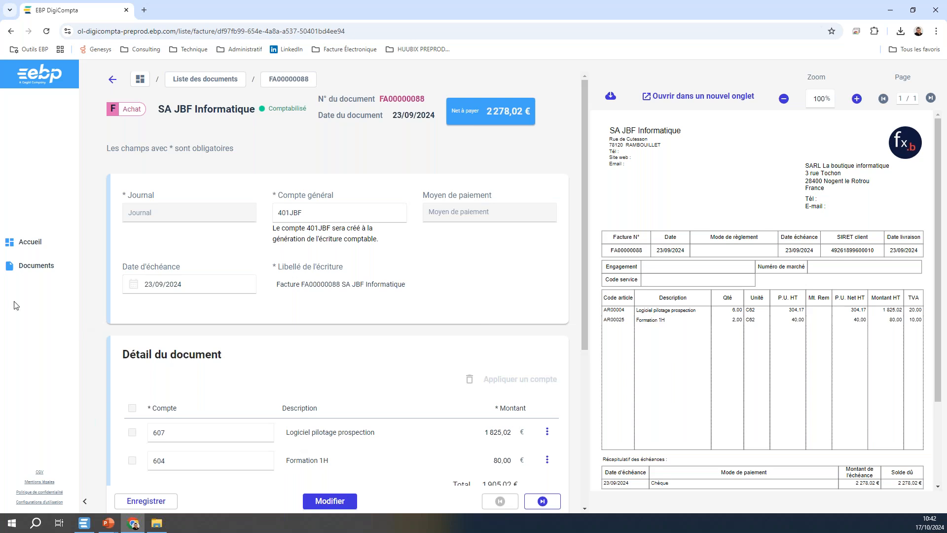
Try to post all the documents that are ready for accounting in one batch
left_click(22, 242)
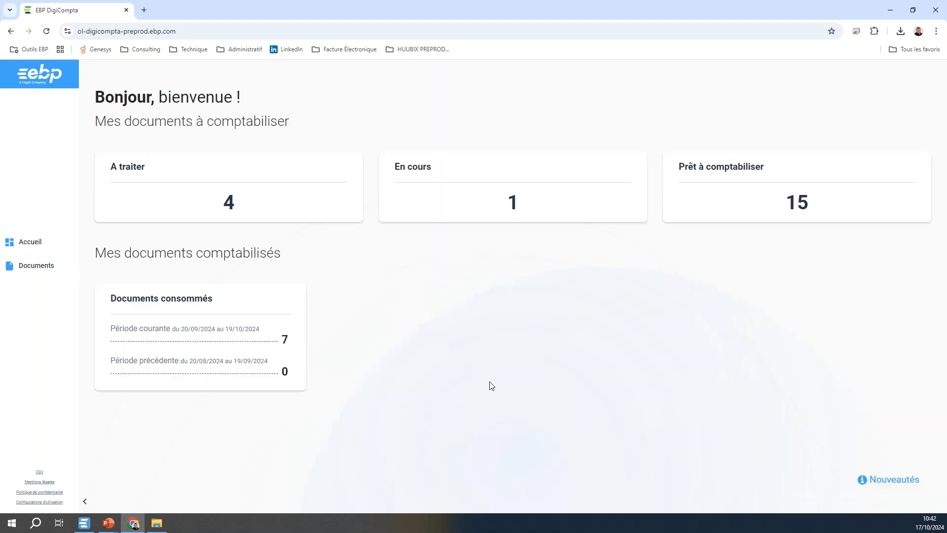
left_click(799, 211)
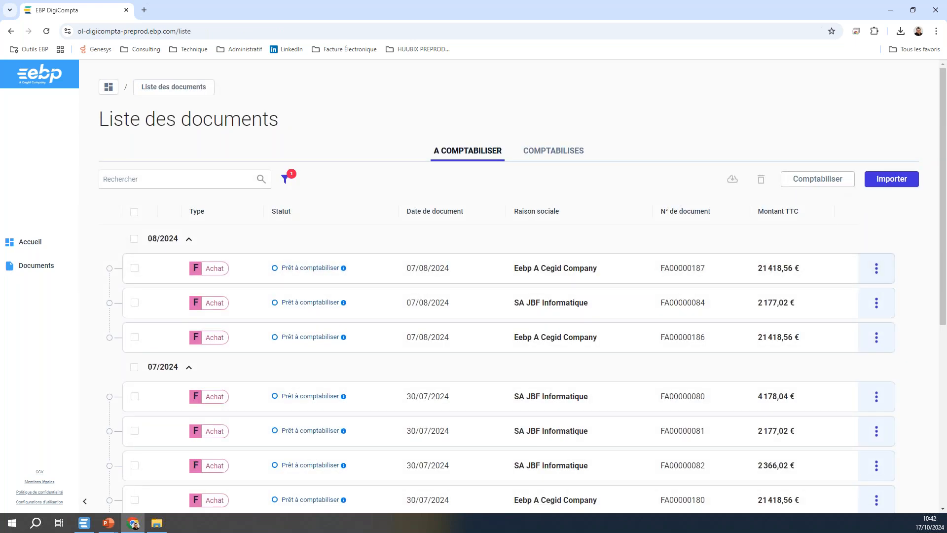
left_click(134, 212)
left_click(818, 178)
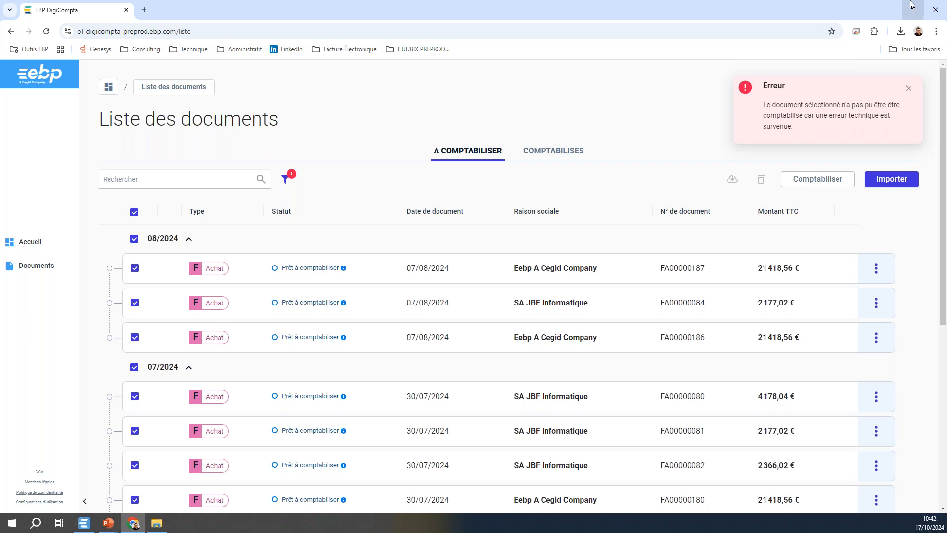
left_click(910, 90)
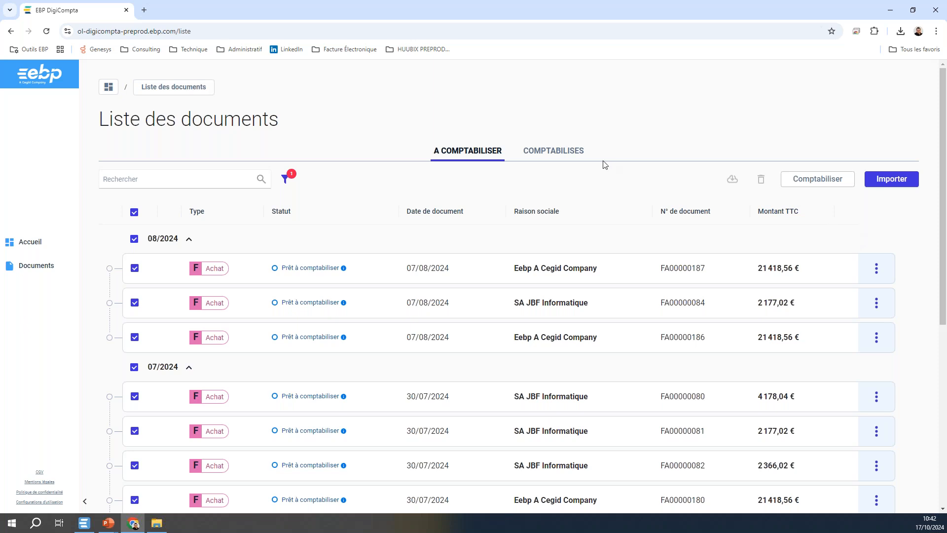
Review the full list of documents already posted to accounting
left_click(559, 153)
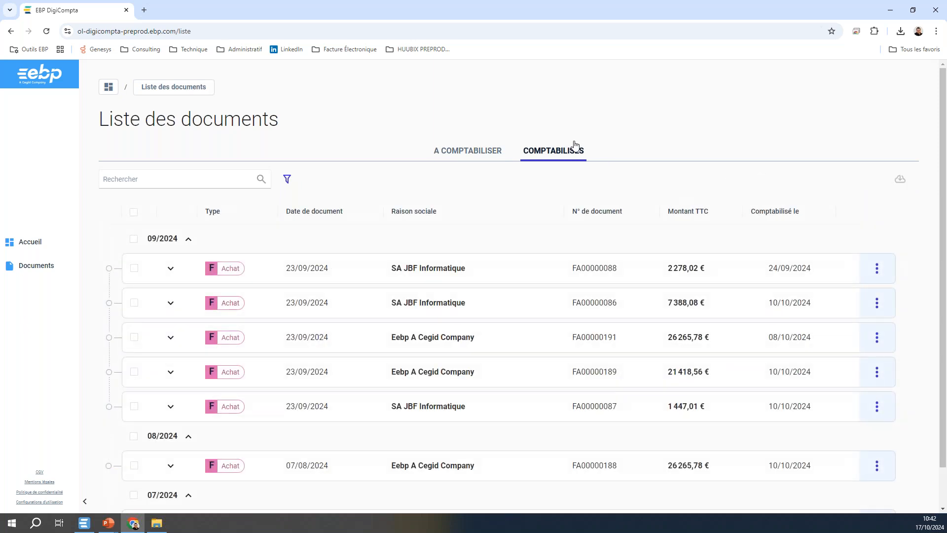
scroll(703, 316, "down", 1)
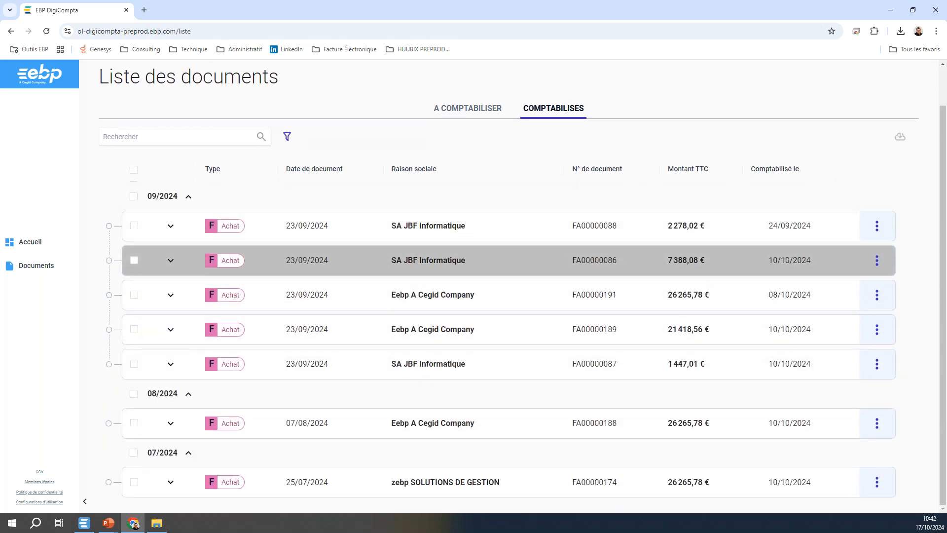
scroll(704, 322, "up", 1)
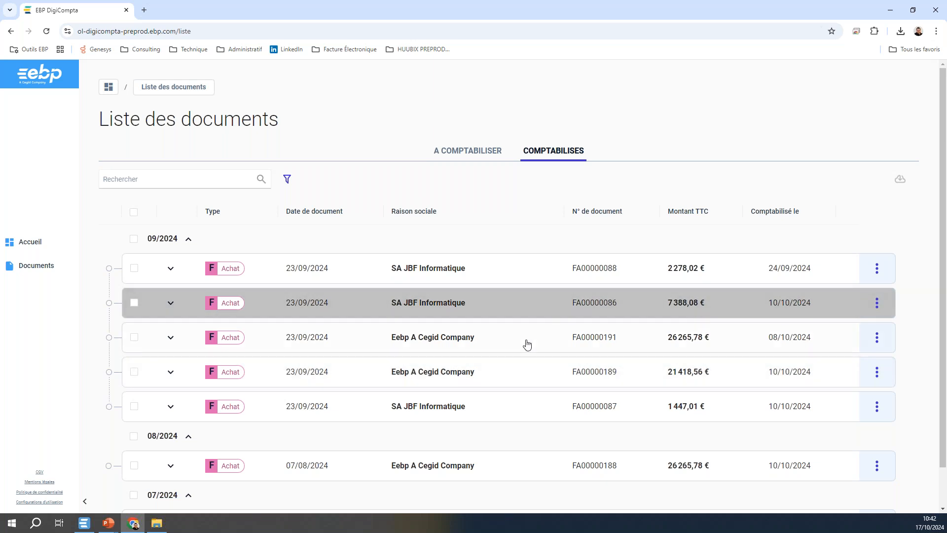
Switch to EBP Comptabilité and display the daily entries imported from EBP DigiCompta
left_click(85, 523)
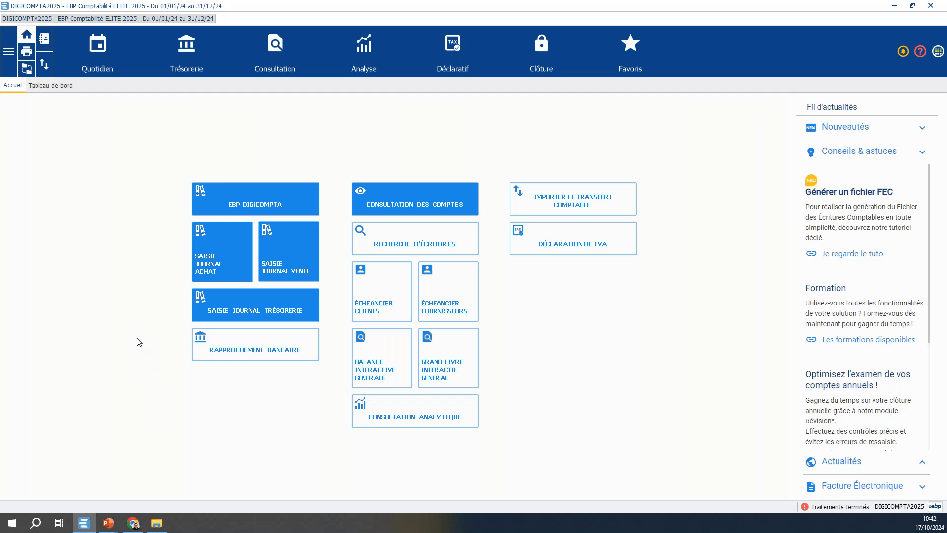
left_click(107, 50)
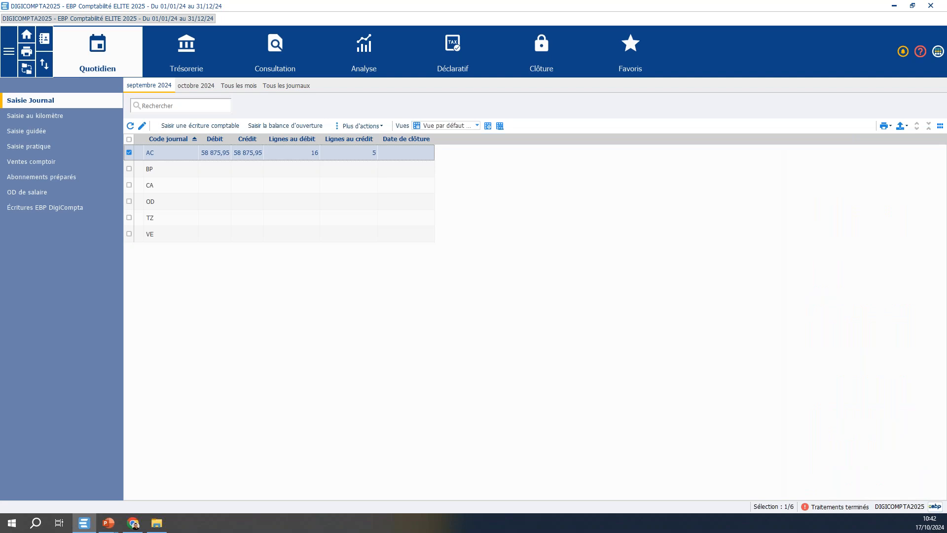
left_click(67, 210)
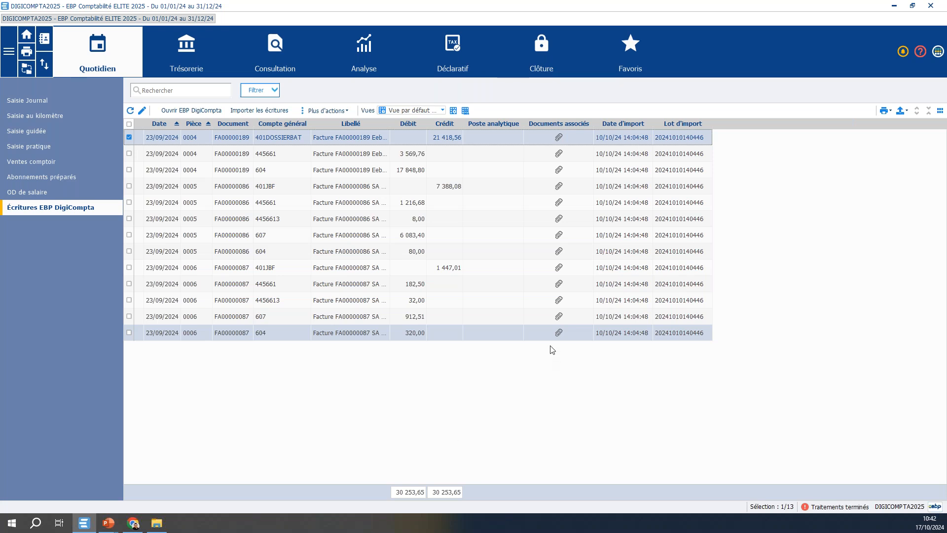
View the document attached to invoice FA00000087's account 604 line, close it and return to the list of imported entries in EBP Comptabilité
left_click(559, 333)
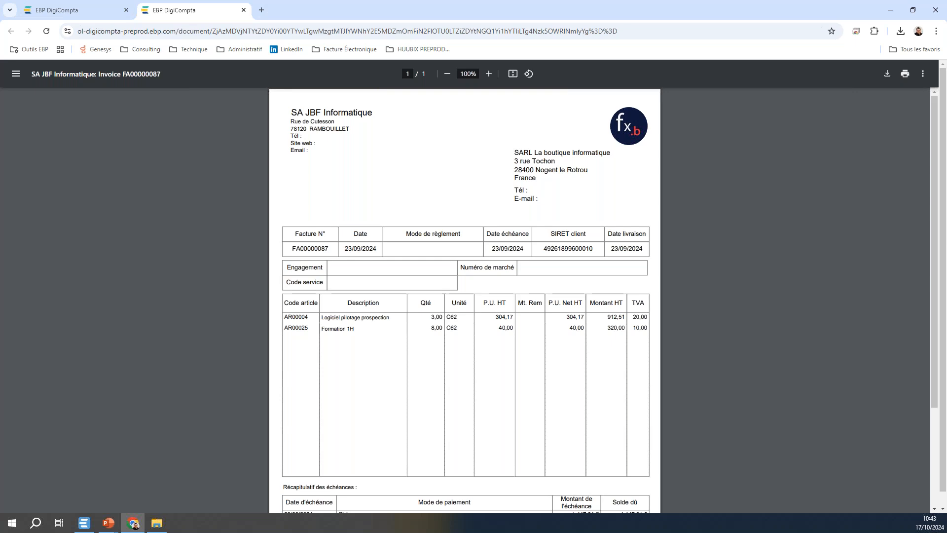
left_click(244, 10)
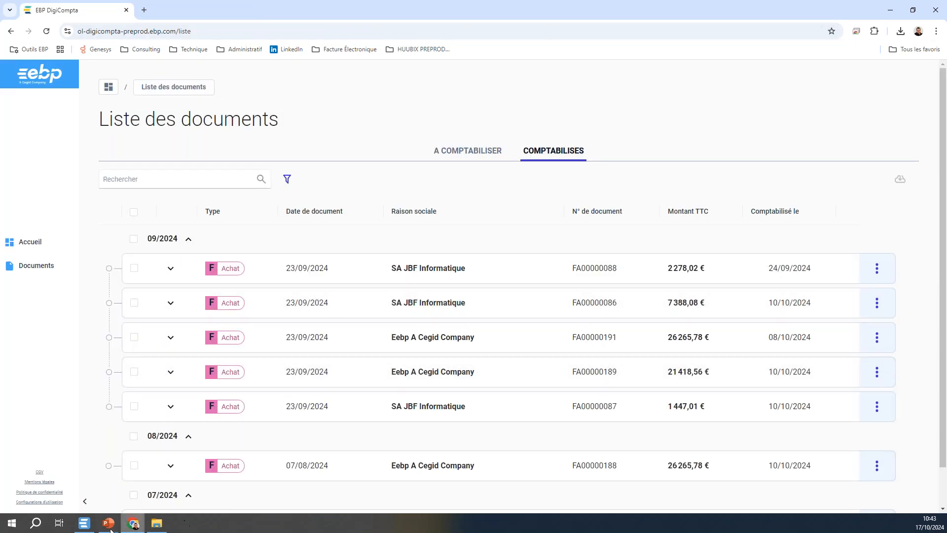
left_click(89, 524)
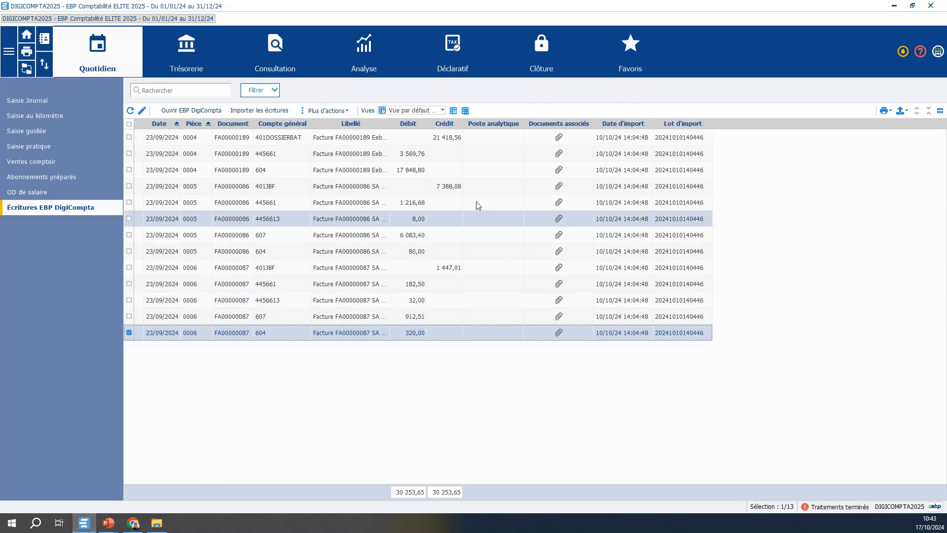
Open the full accounting entry for invoice FA00000189, examine its lines and close it
left_click(450, 140)
double_click(450, 140)
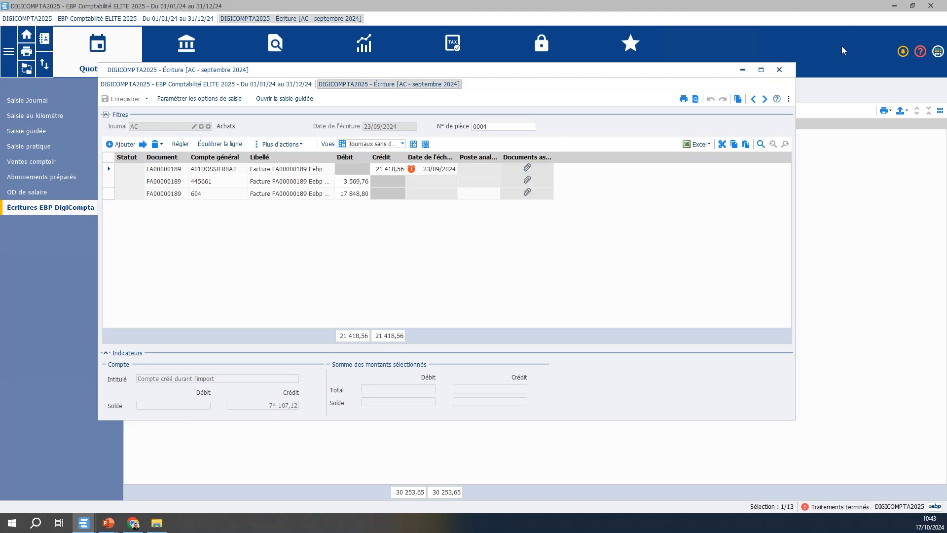
left_click(779, 70)
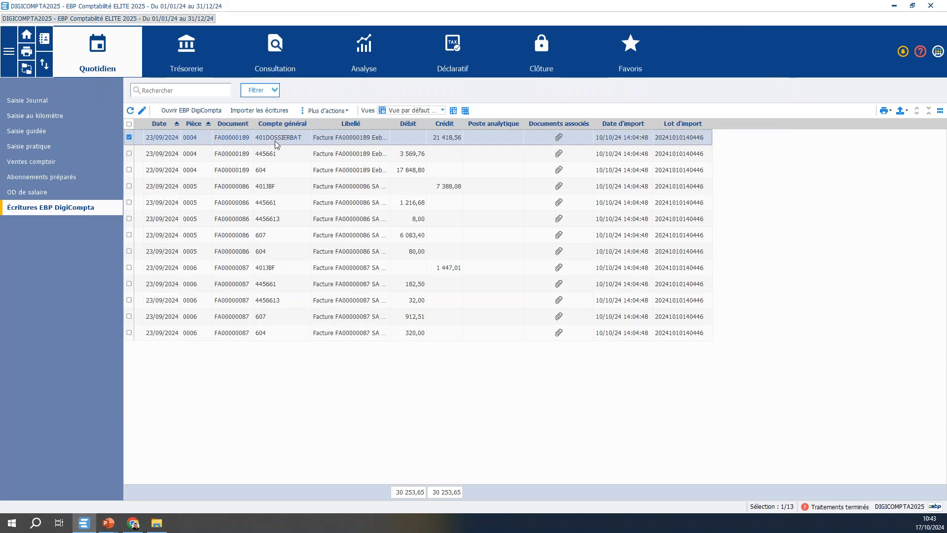
Consult the September 2024 entries of the AC purchase journal, close it and switch to the PowerPoint slideshow
left_click(35, 101)
double_click(250, 154)
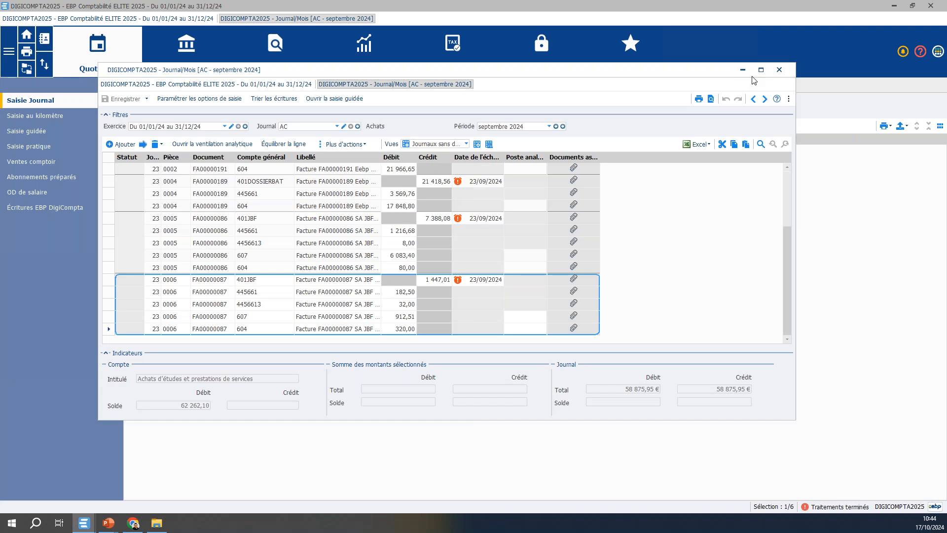
left_click(779, 69)
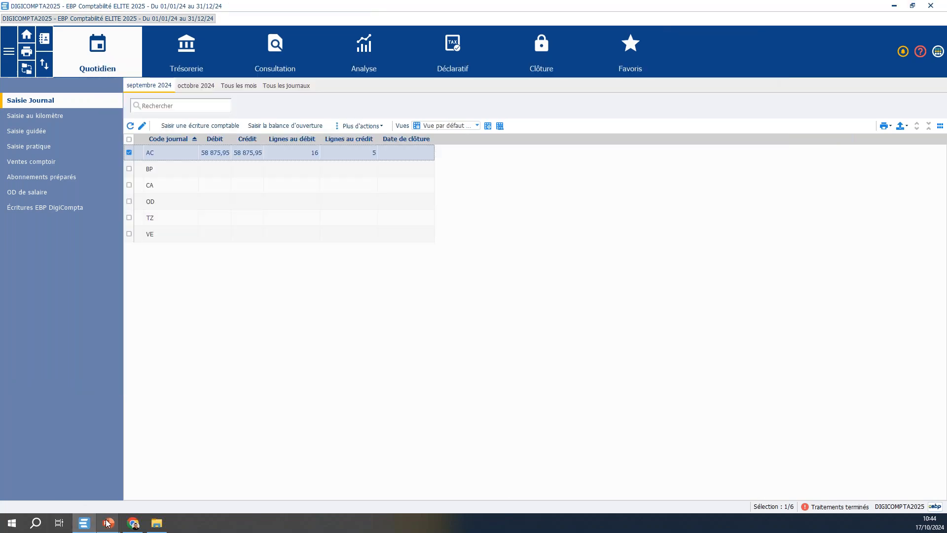
mouse_move(108, 523)
left_click(138, 496)
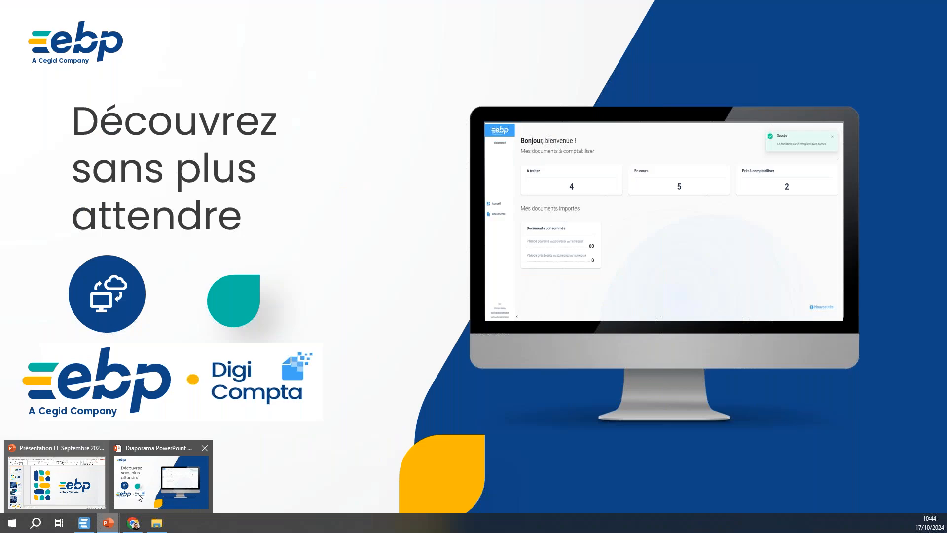